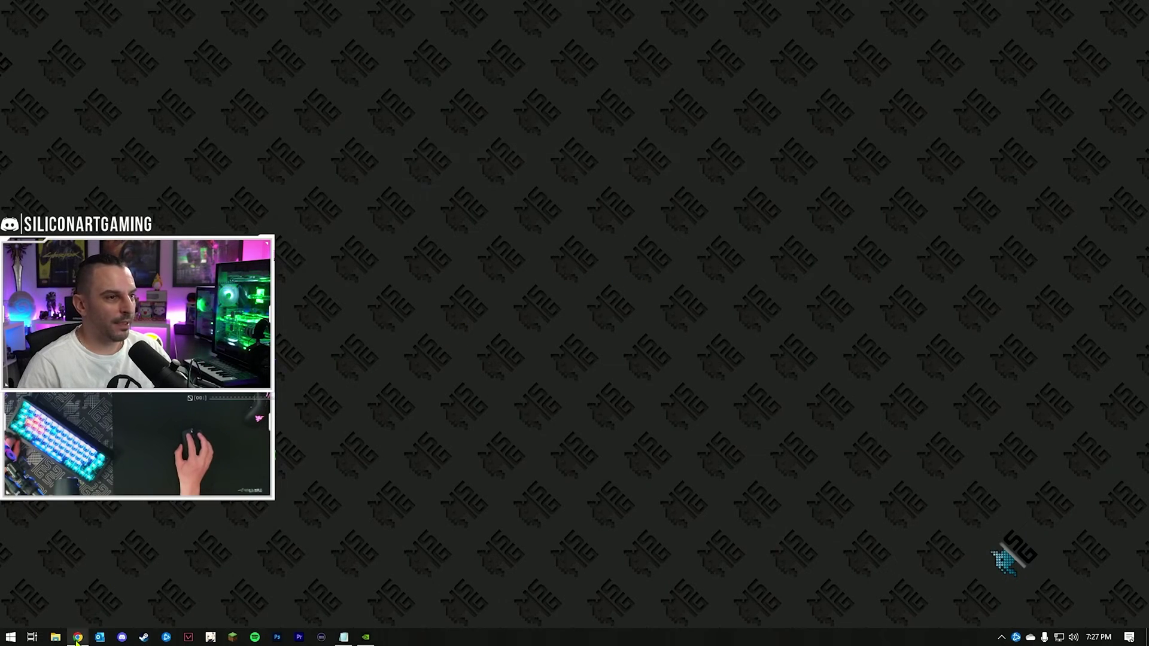
- Open GeForce Experience's Drivers page and express-install Game Ready Driver 528.02
click(77, 638)
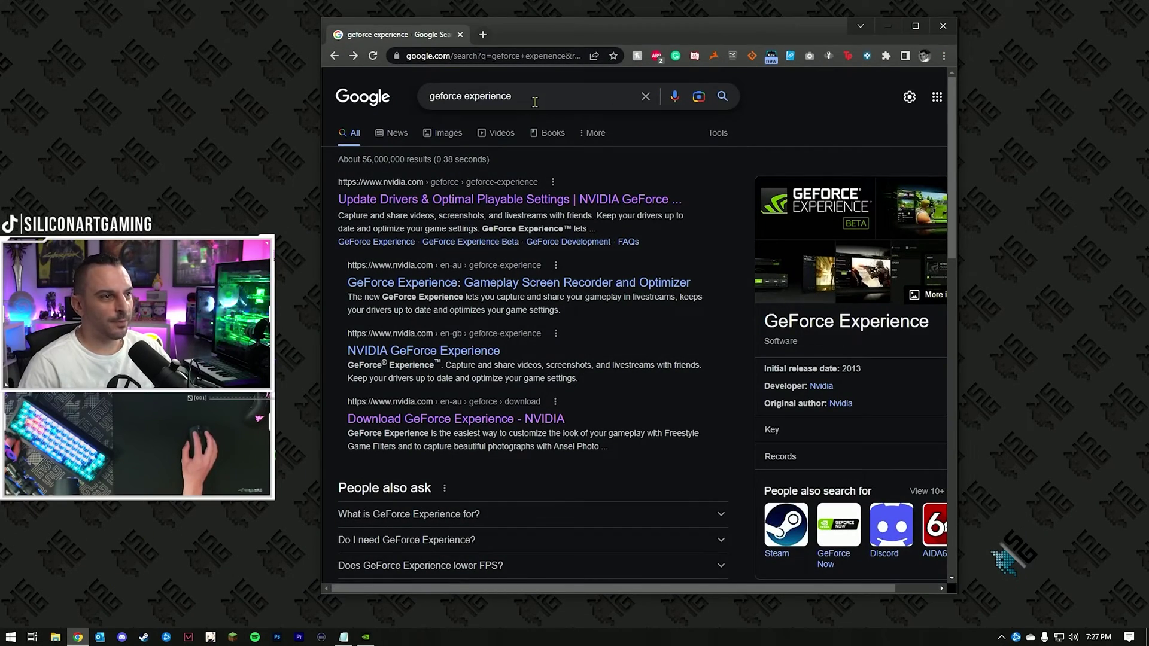
click(539, 199)
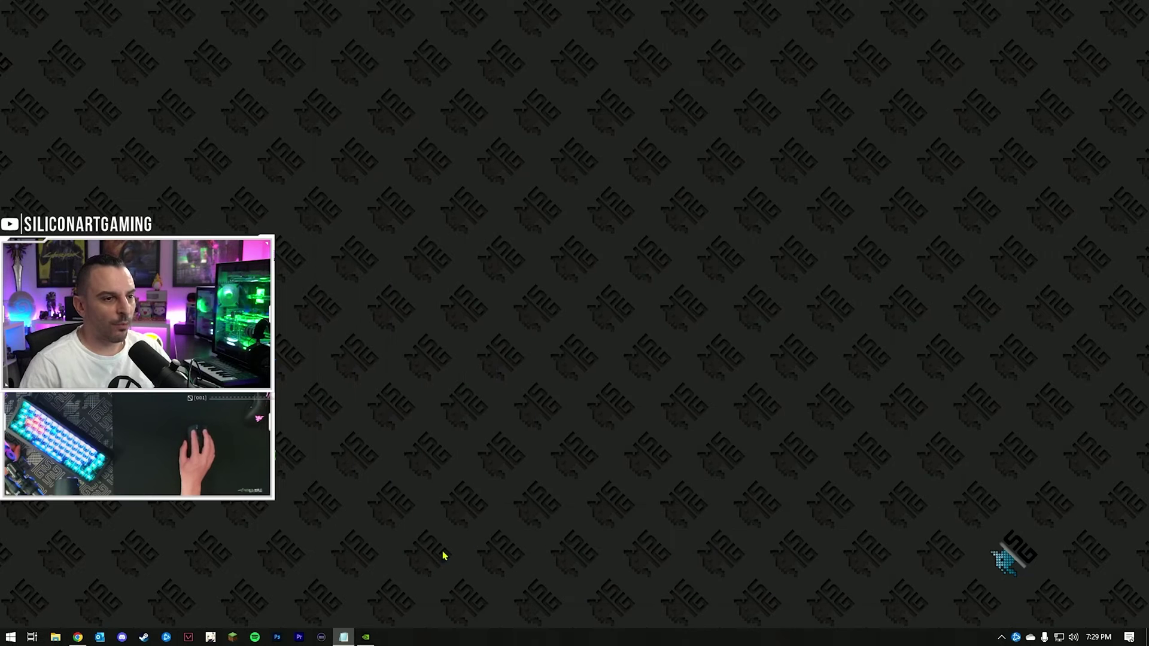
click(368, 637)
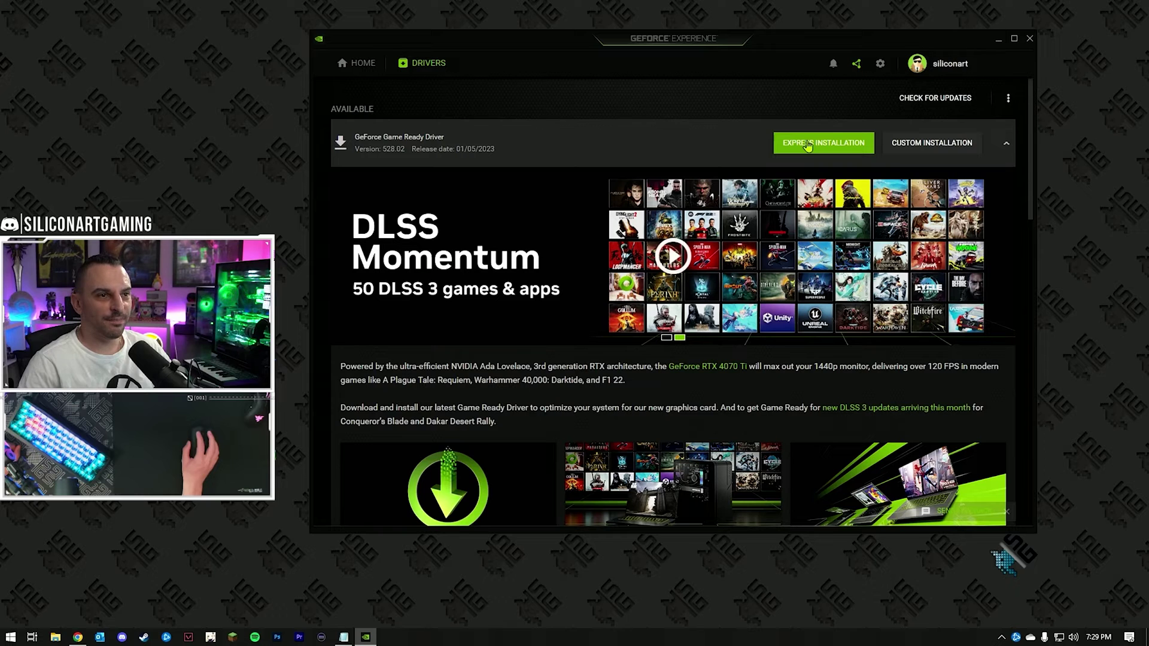
click(807, 146)
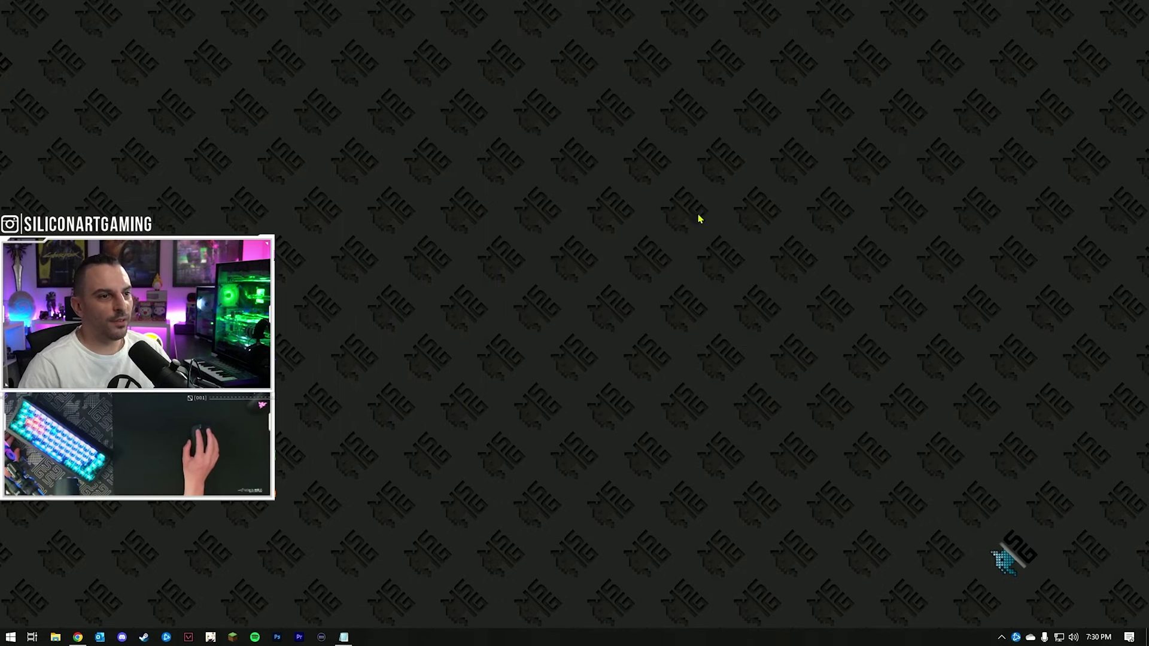
- Open Manage 3D Settings in NVIDIA Control Panel and leave all global DSR factors unchecked (Off)
right_click(754, 226)
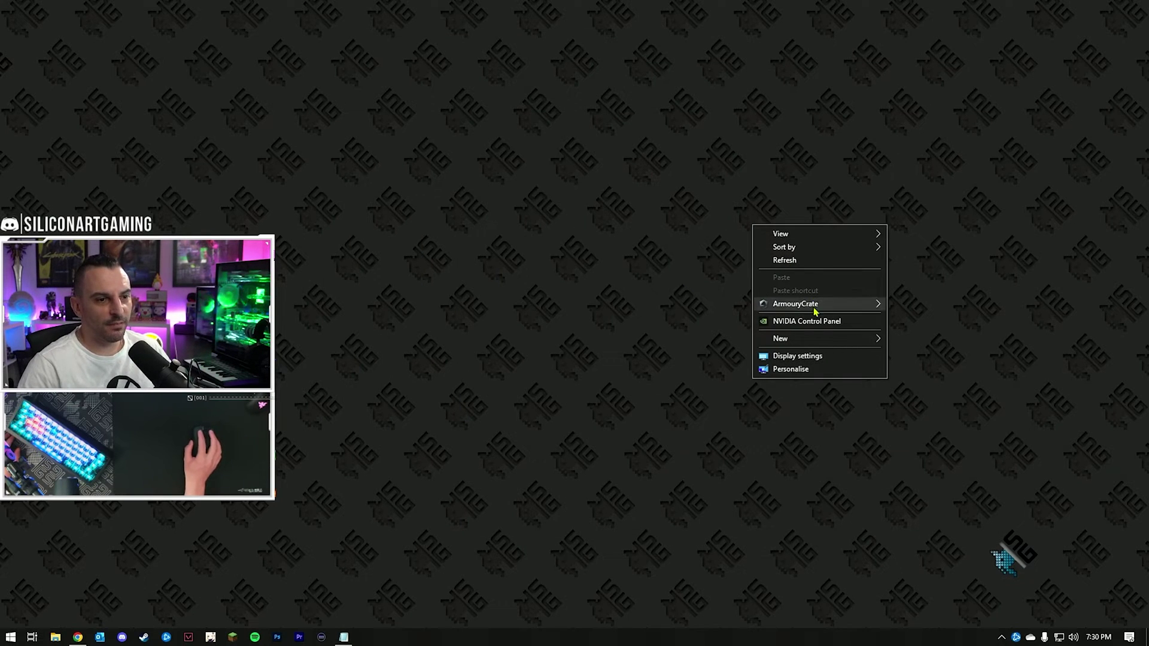
click(814, 327)
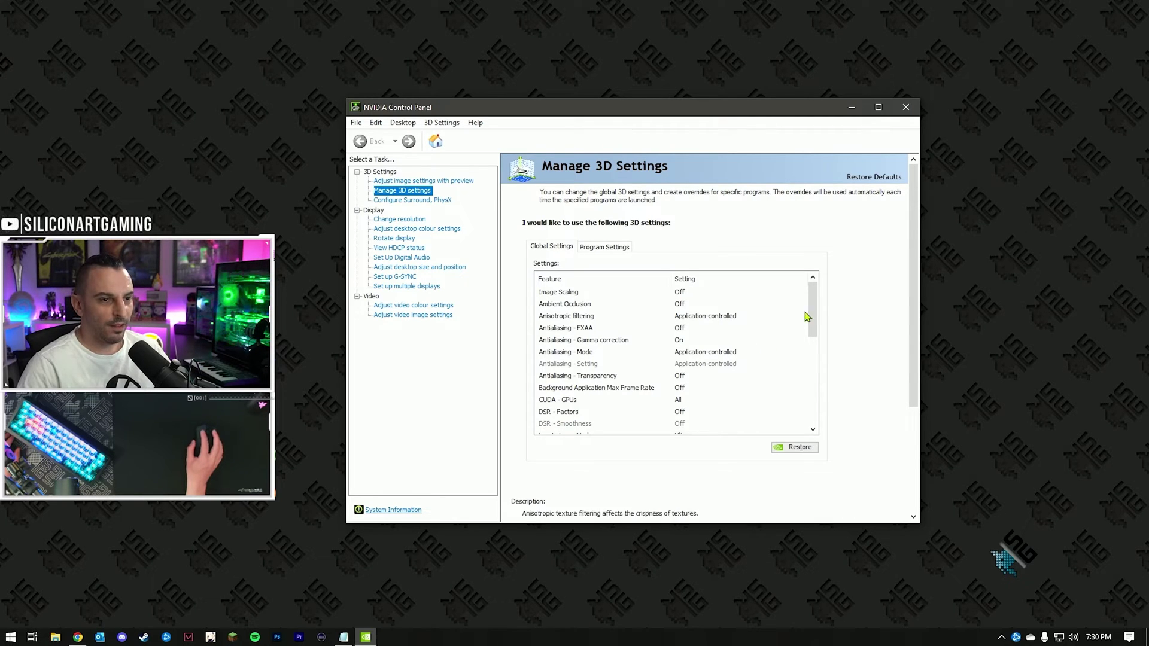
drag(813, 316, 817, 335)
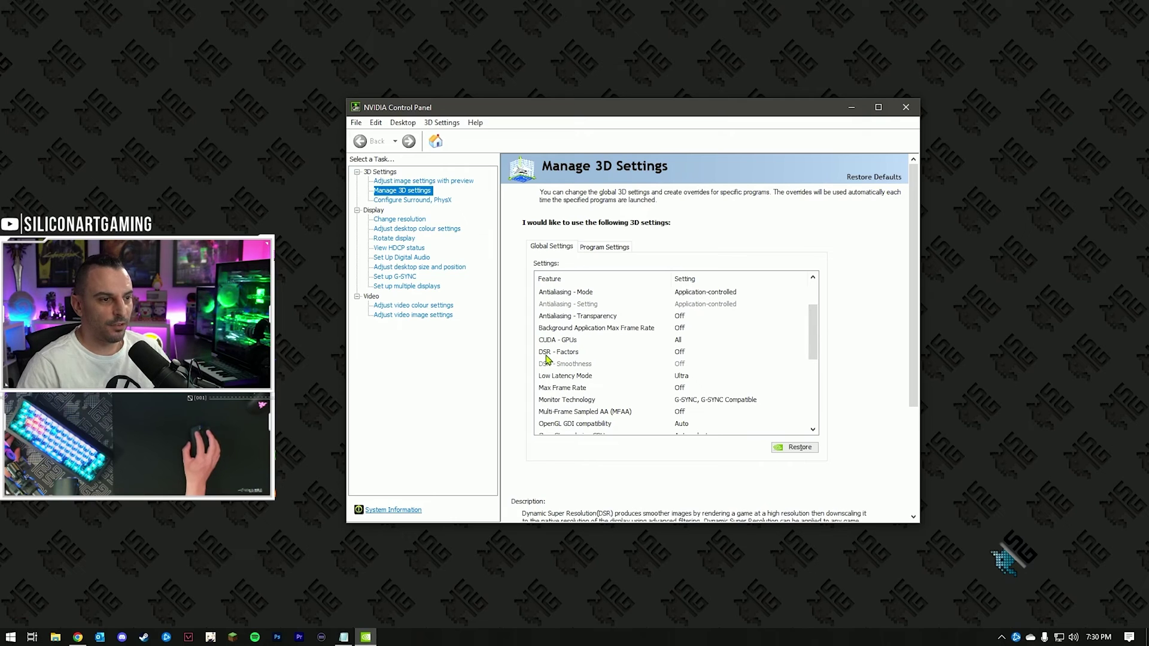
click(657, 353)
click(683, 353)
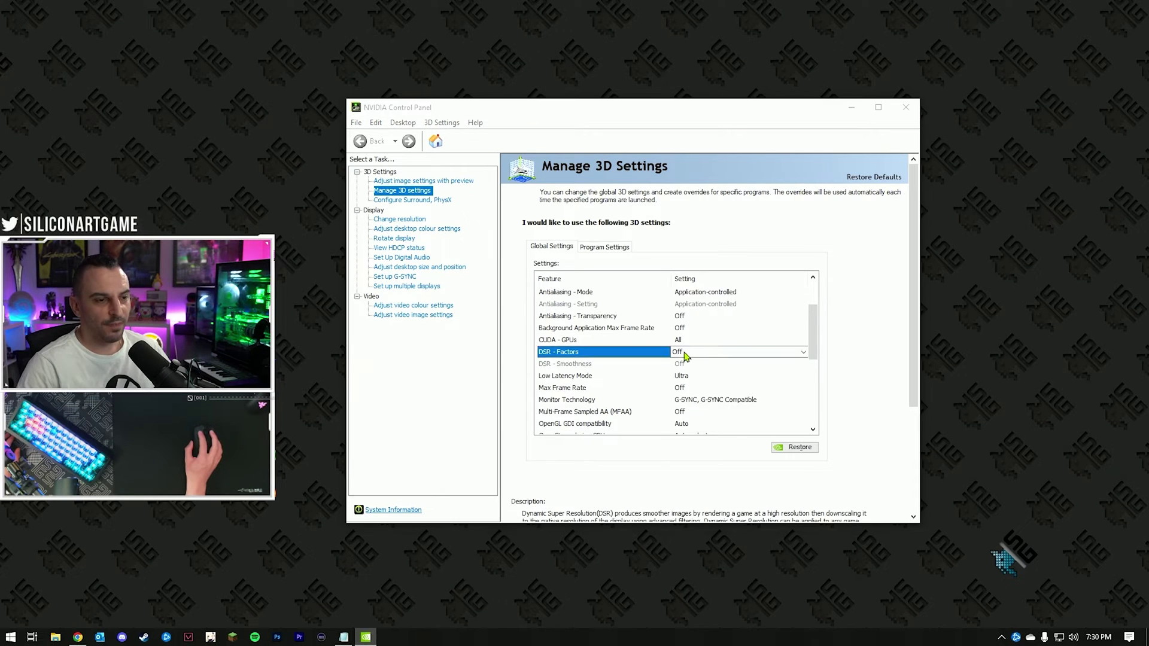
mouse_move(851, 389)
mouse_down()
mouse_move(855, 410)
mouse_move(853, 382)
mouse_up()
scroll(752, 329, down, 2)
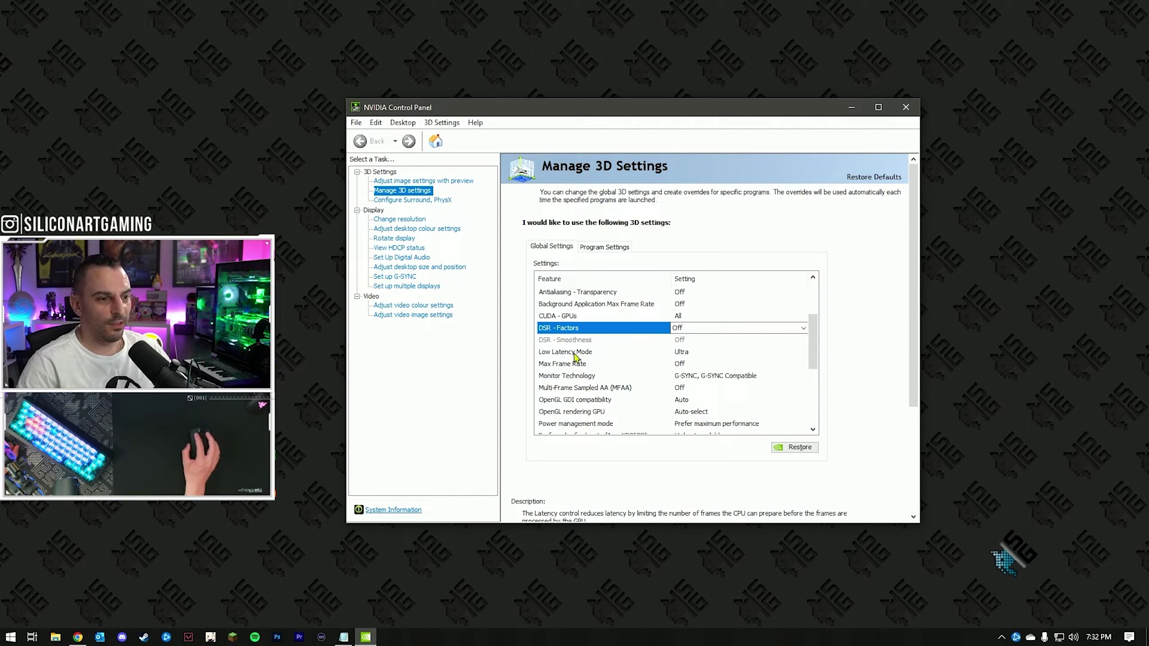
- Set the global Low Latency Mode to Ultra
click(686, 354)
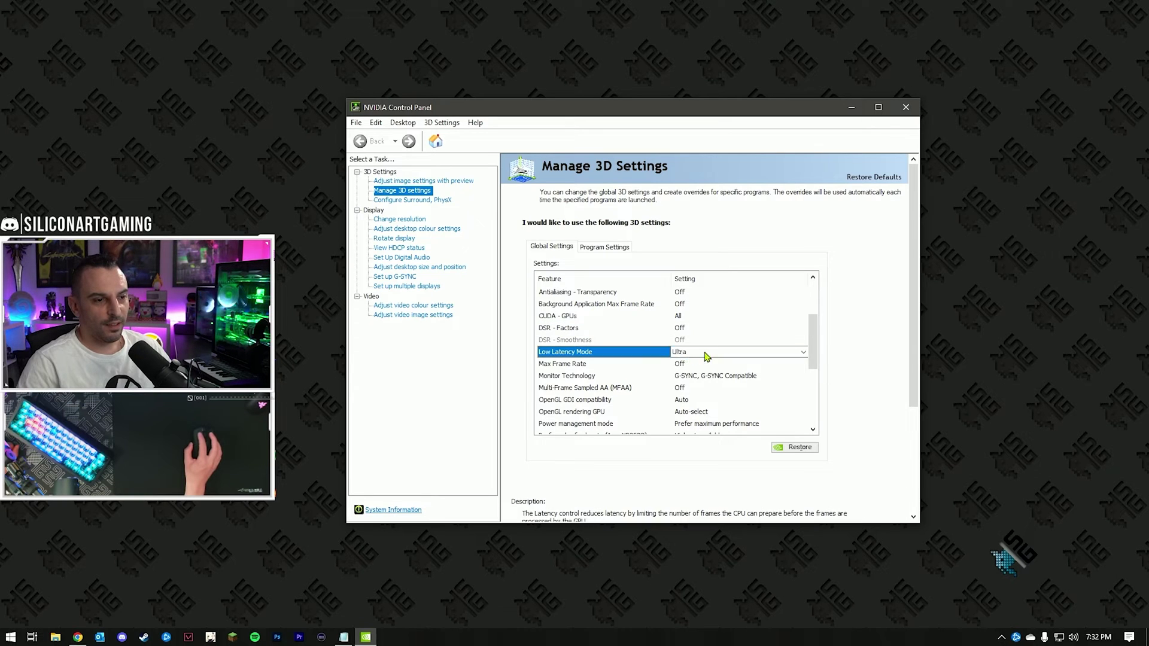
click(703, 355)
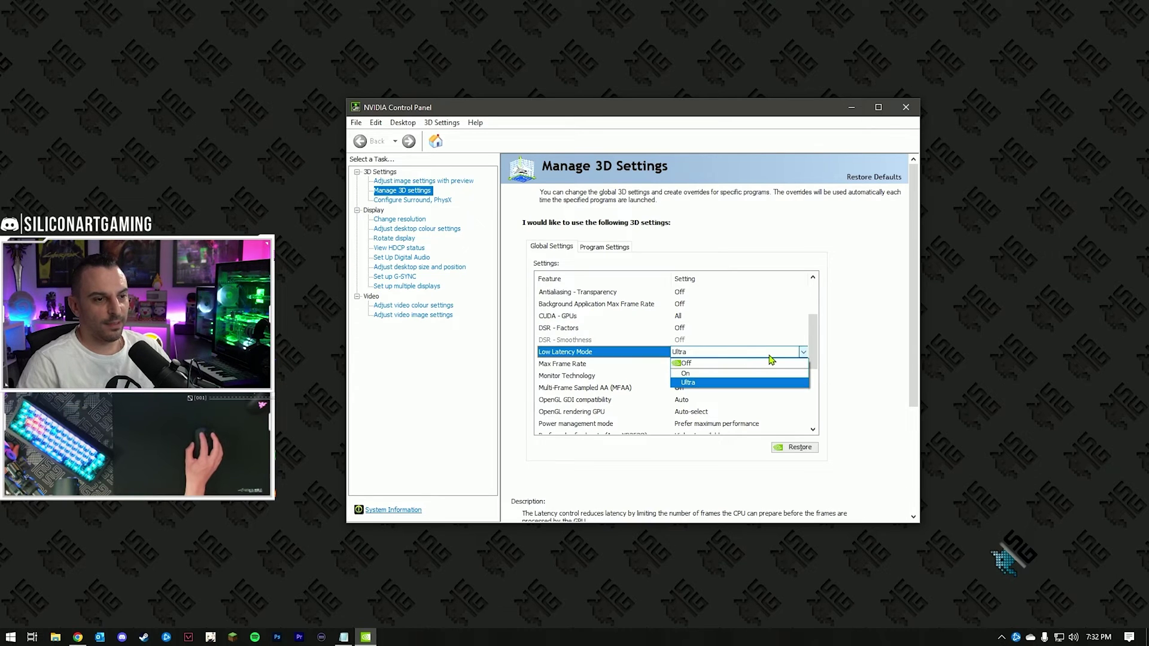
click(727, 382)
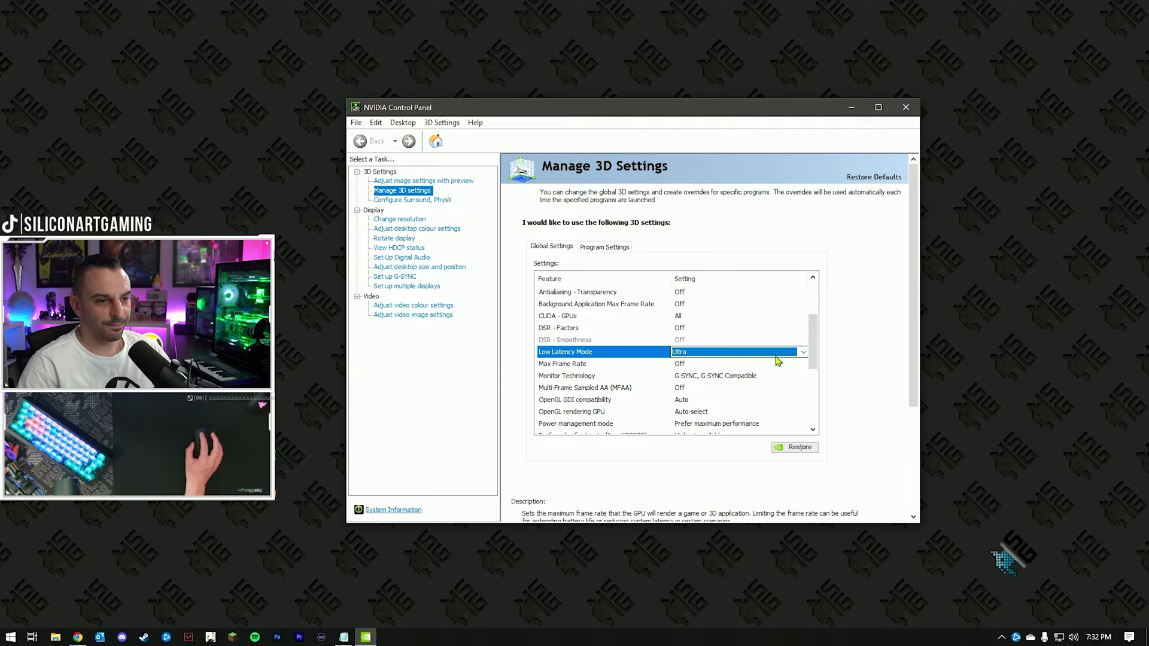
scroll(814, 326, up, 1)
scroll(814, 326, down, 3)
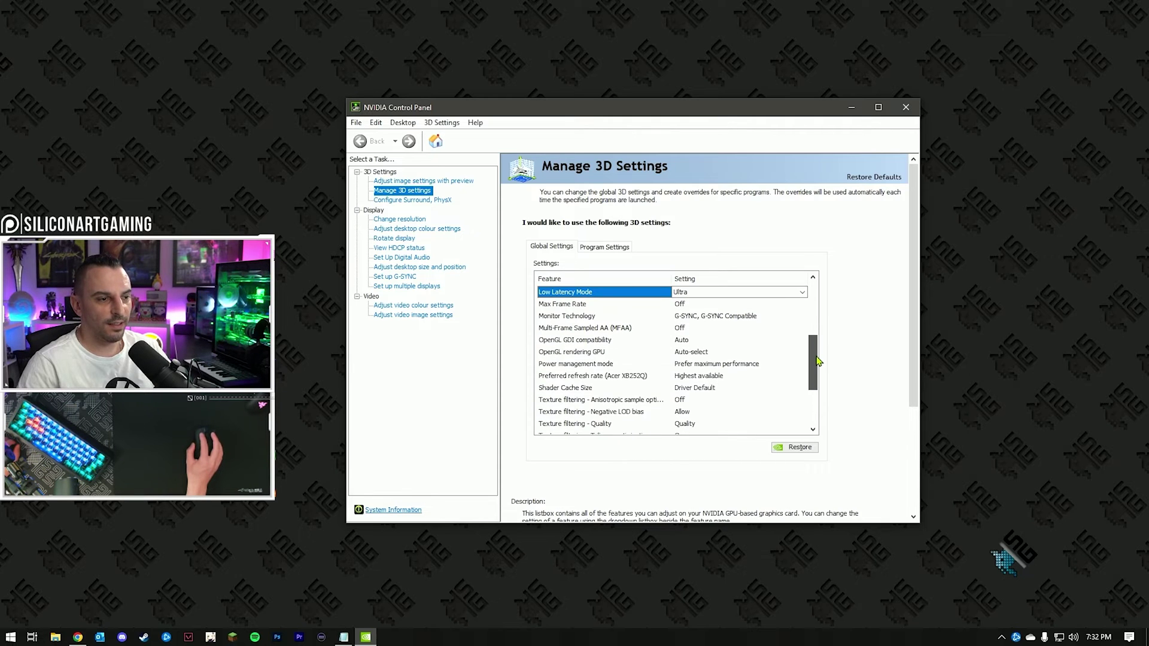
- Set Power management mode to Prefer maximum performance
click(609, 365)
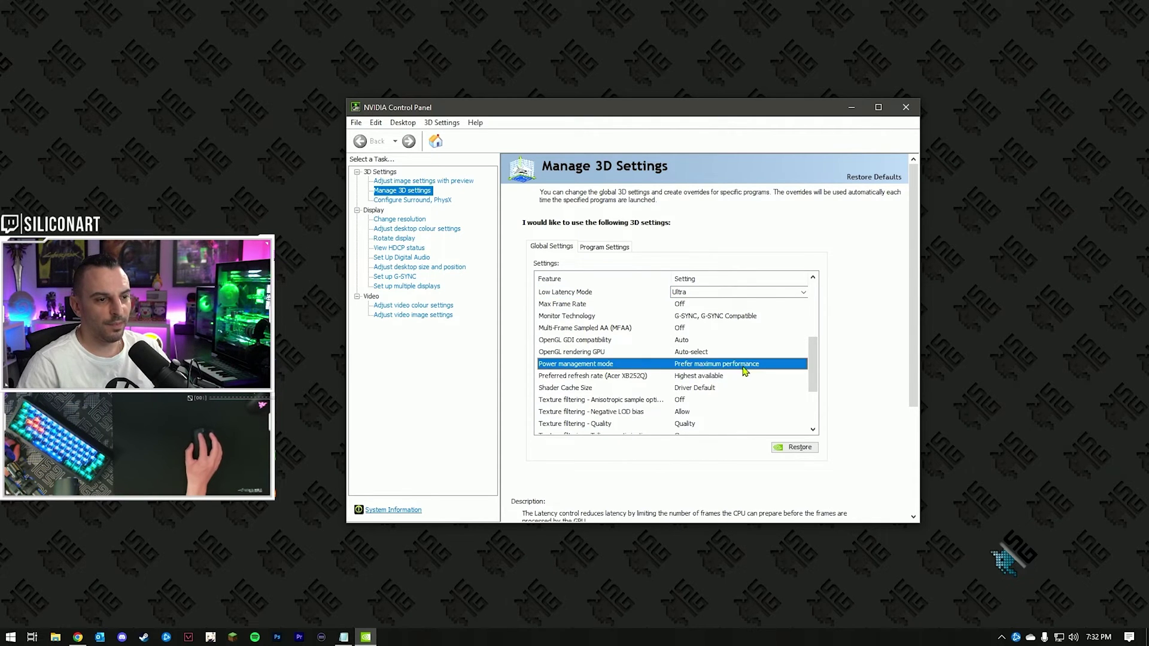
click(775, 365)
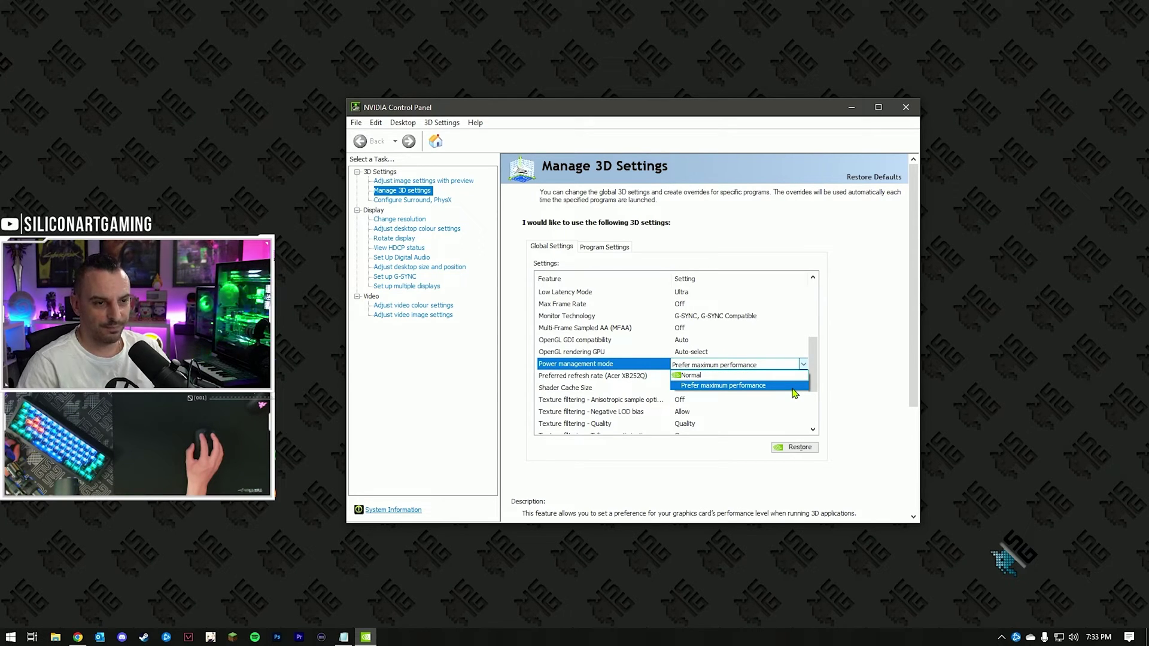
click(783, 386)
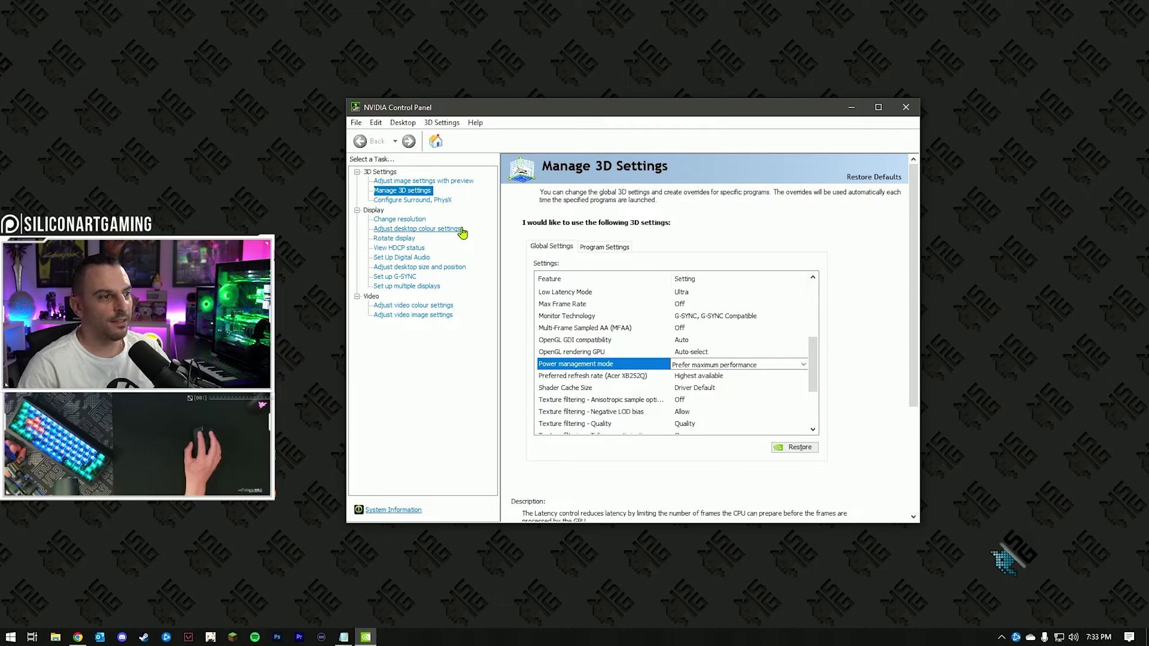
click(391, 221)
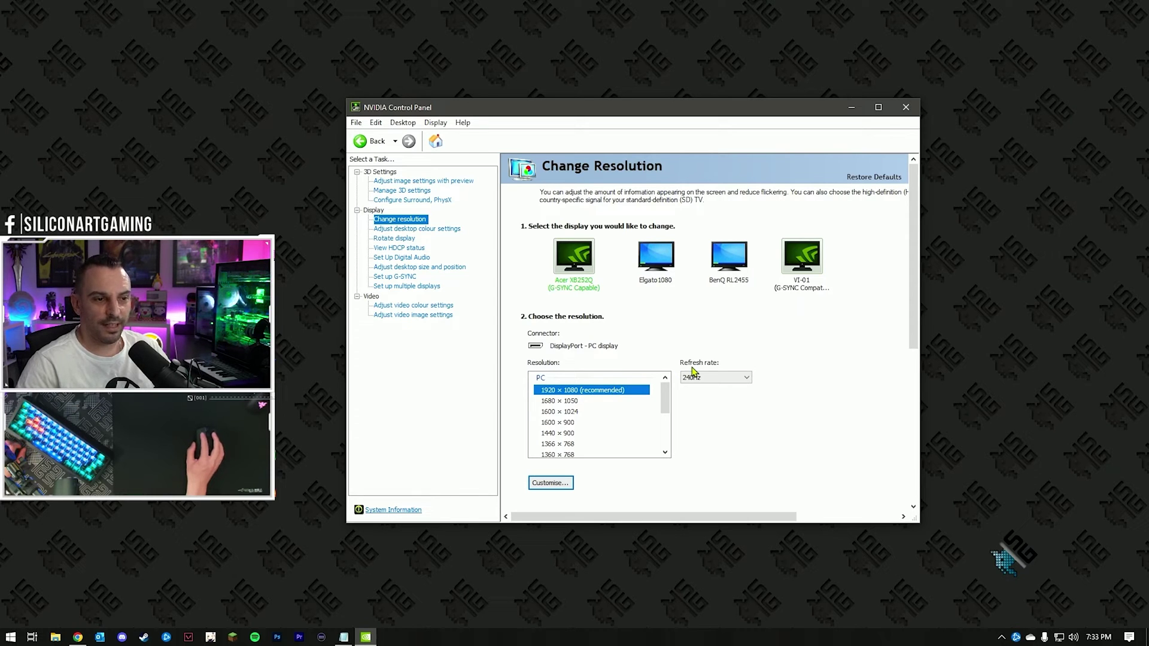
- Set the Acer display to 240Hz at 1920 × 1080, then apply and confirm the change
click(746, 377)
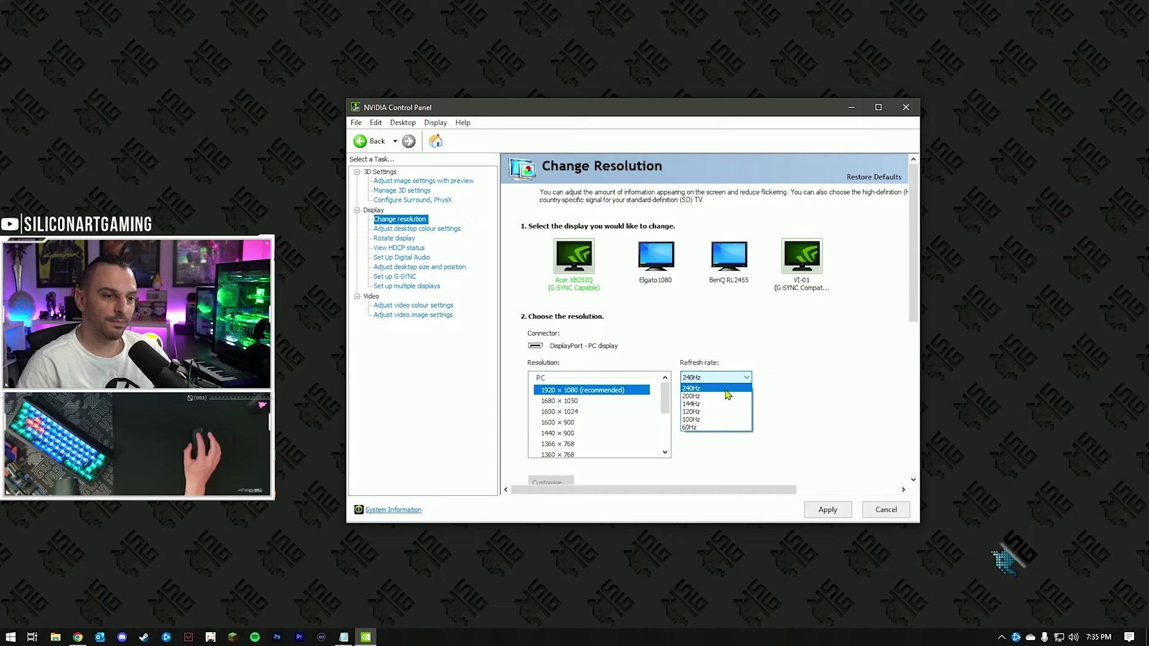
click(726, 389)
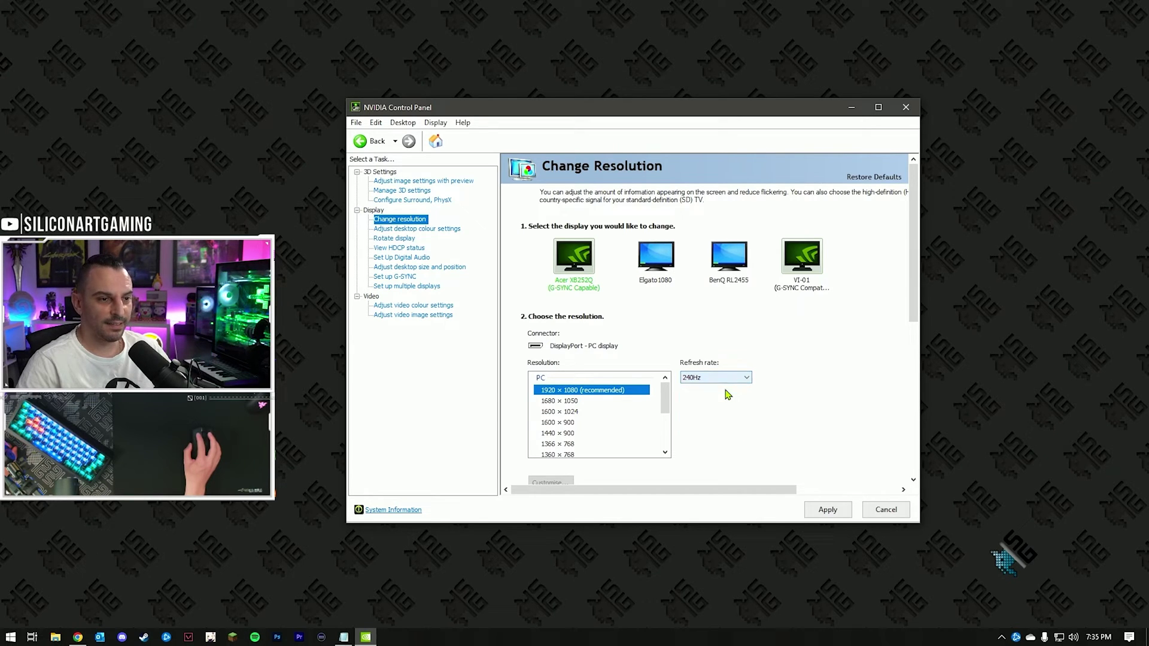
click(825, 510)
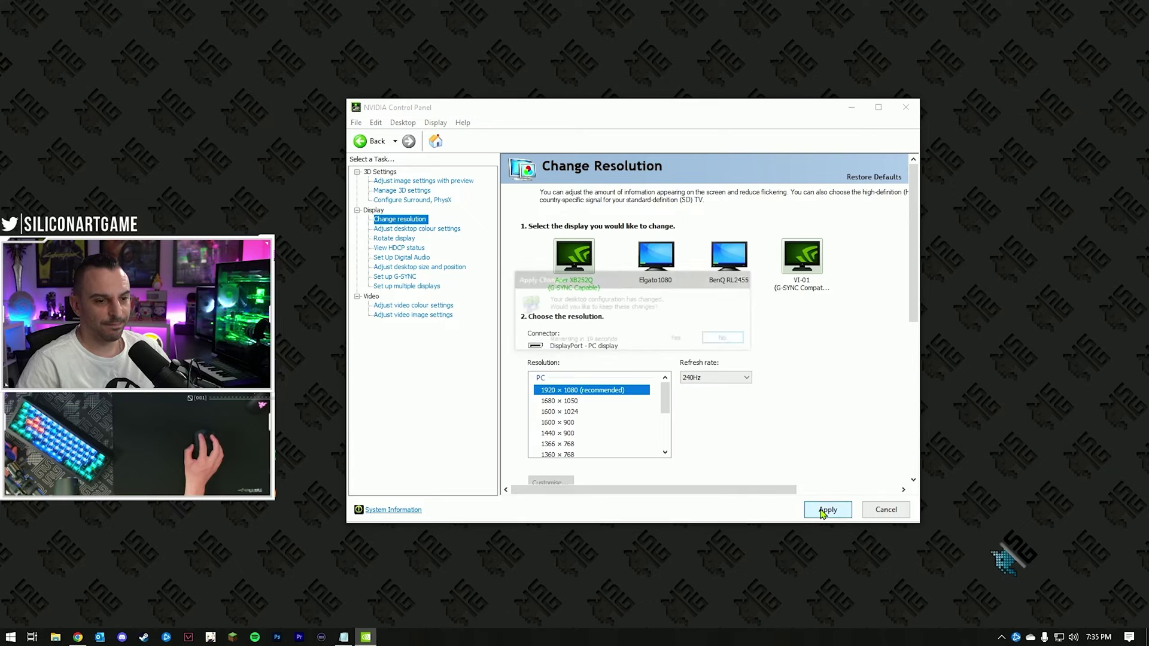
click(678, 340)
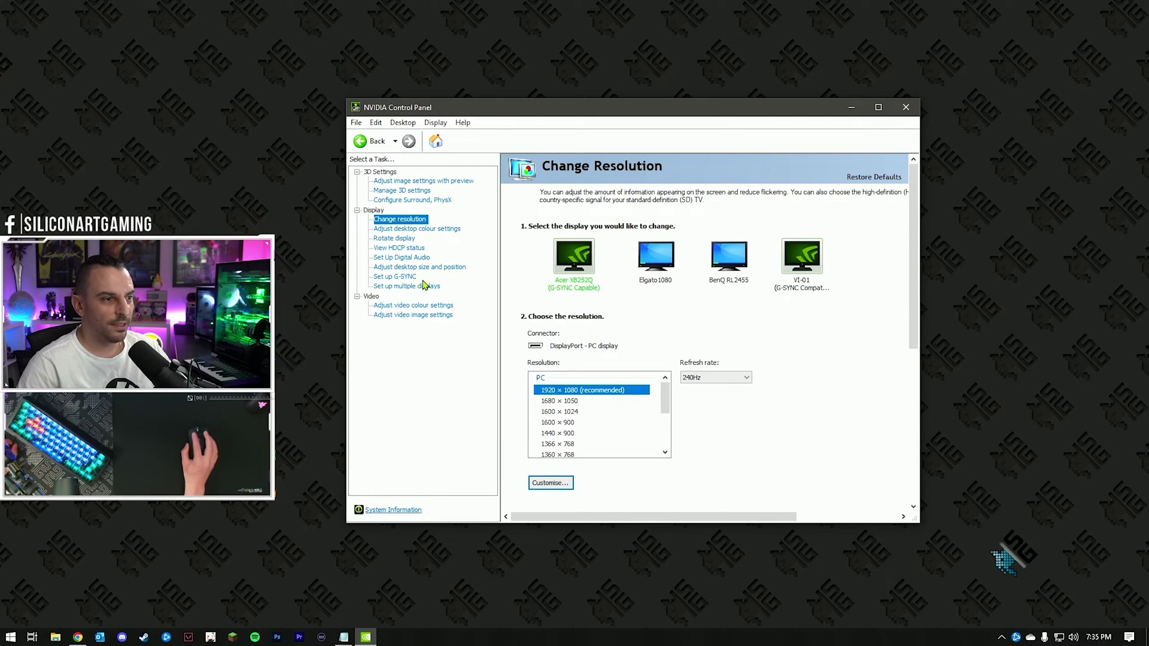
- Check on the G-SYNC setup page that G-SYNC is enabled for windowed and full screen mode
click(403, 278)
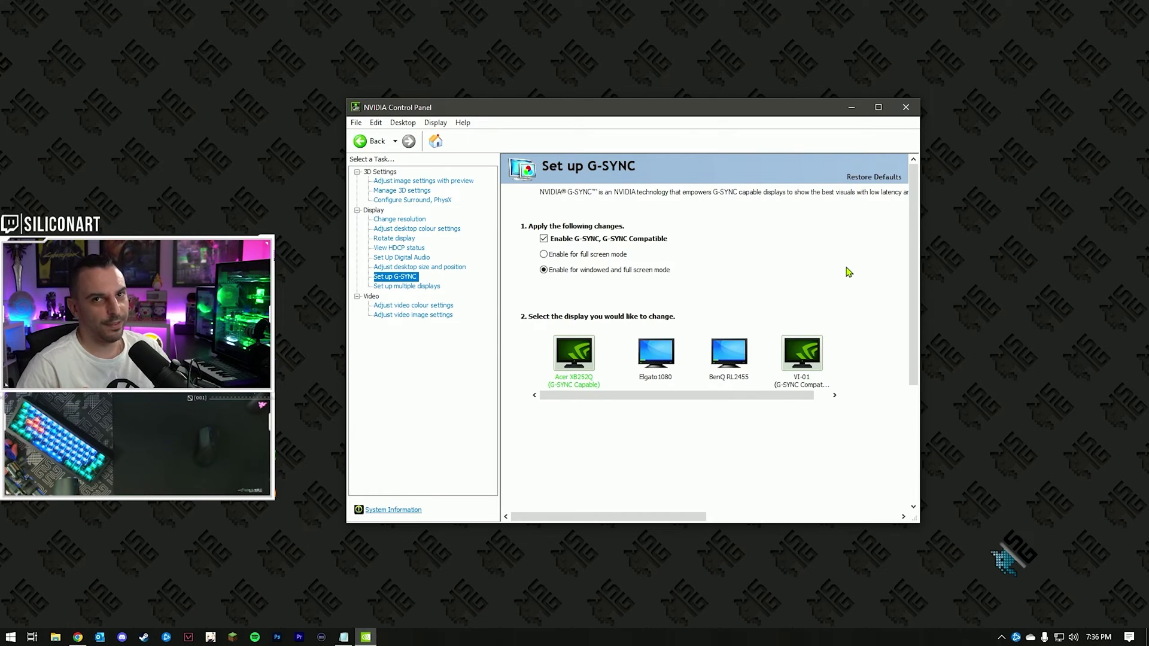
scroll(889, 359, down, 3)
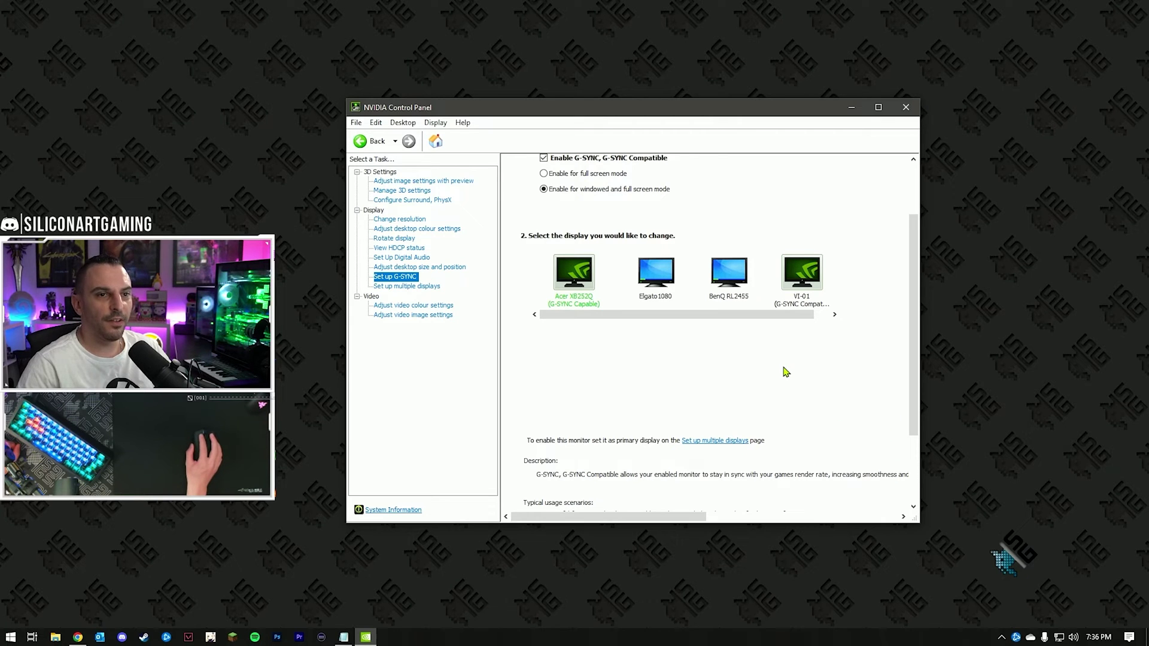
scroll(889, 359, up, 2)
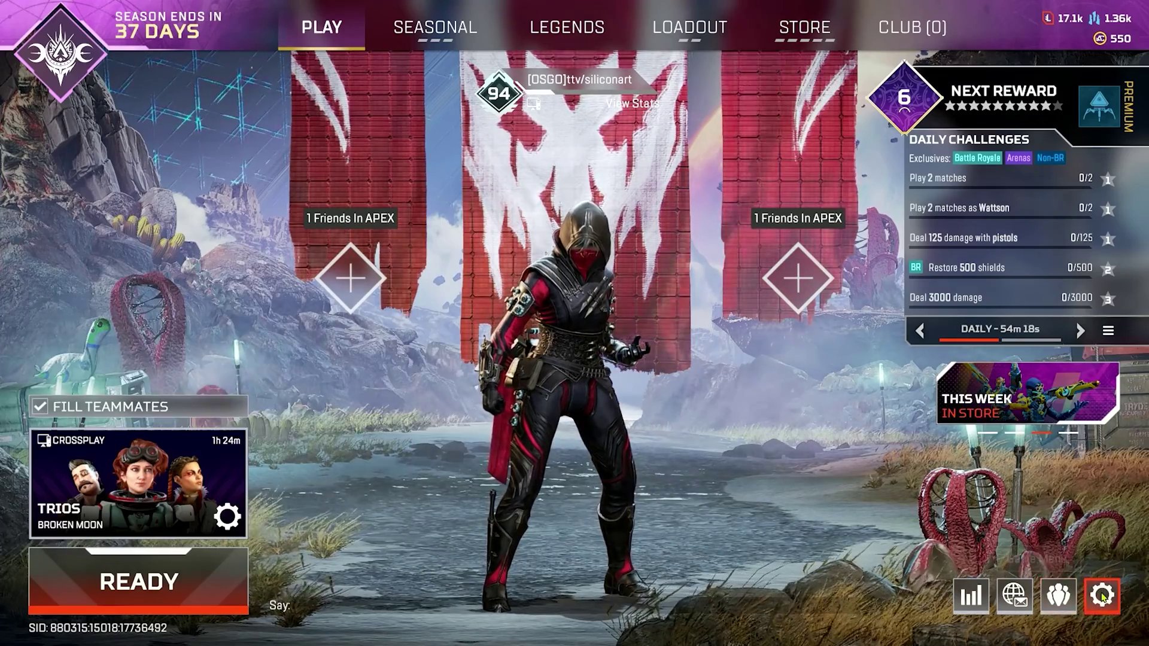
- Open Apex Legends' Settings from the lobby's gear menu
click(1103, 595)
click(637, 337)
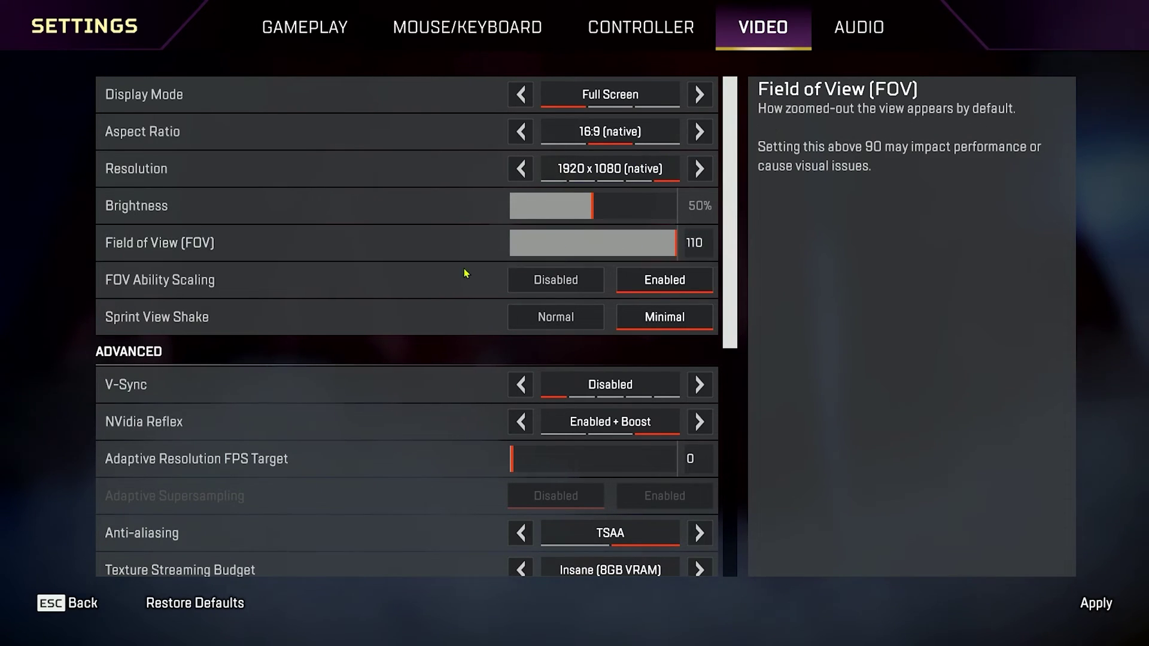
scroll(456, 287, down, 2)
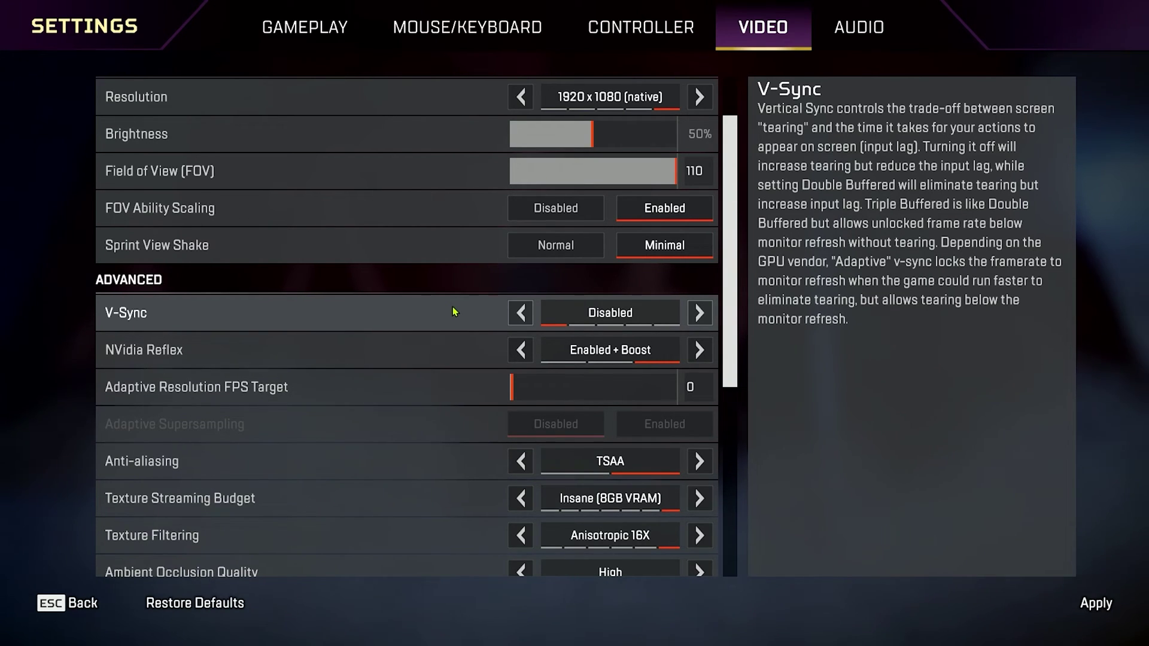
click(457, 349)
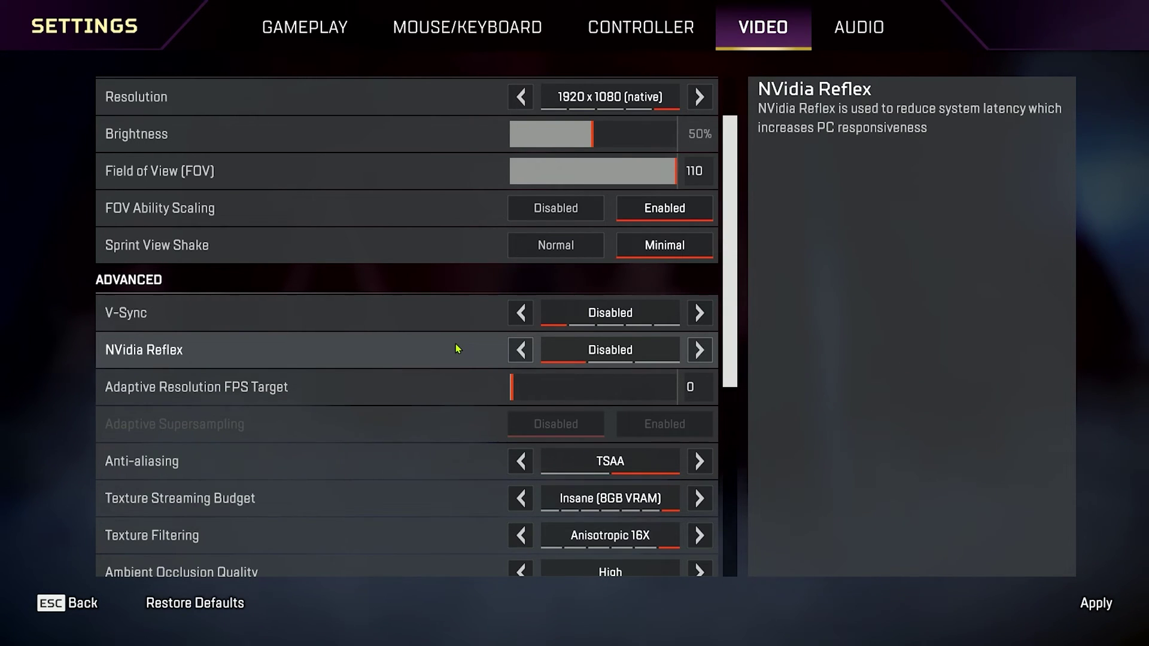
click(703, 356)
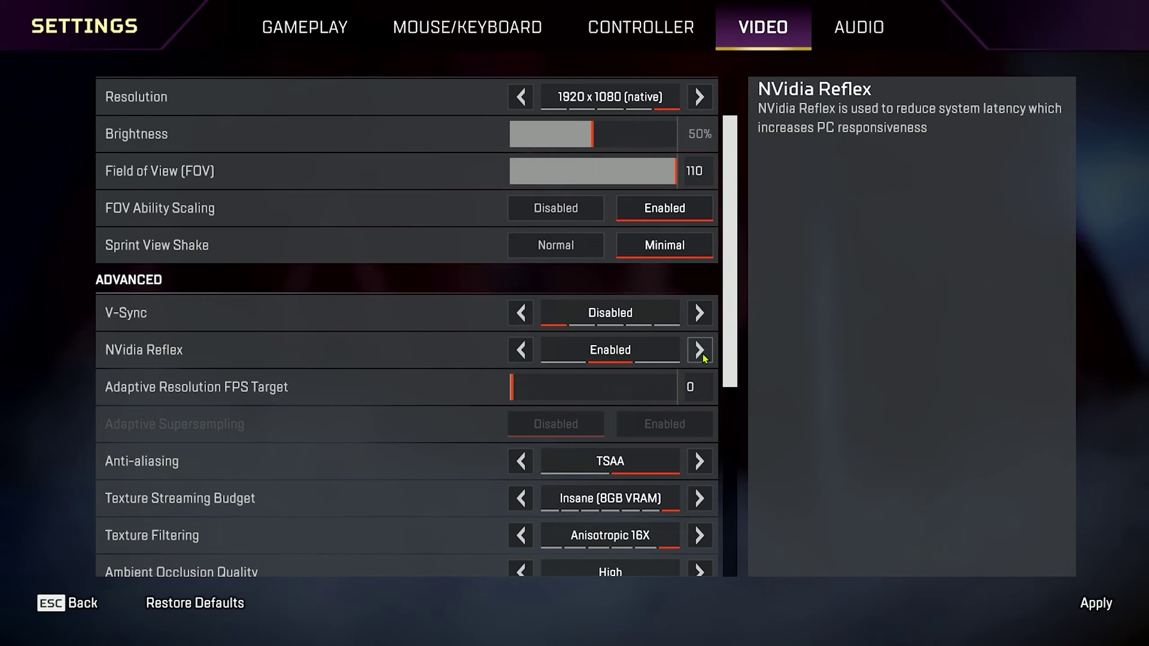
click(705, 357)
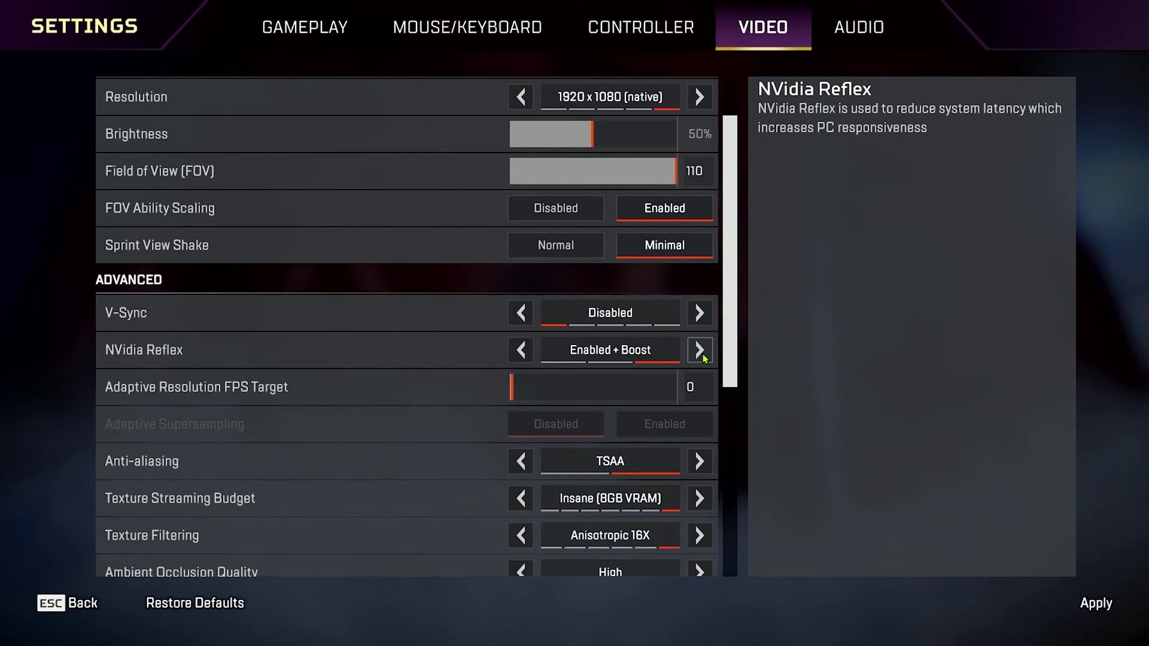
scroll(404, 368, down, 3)
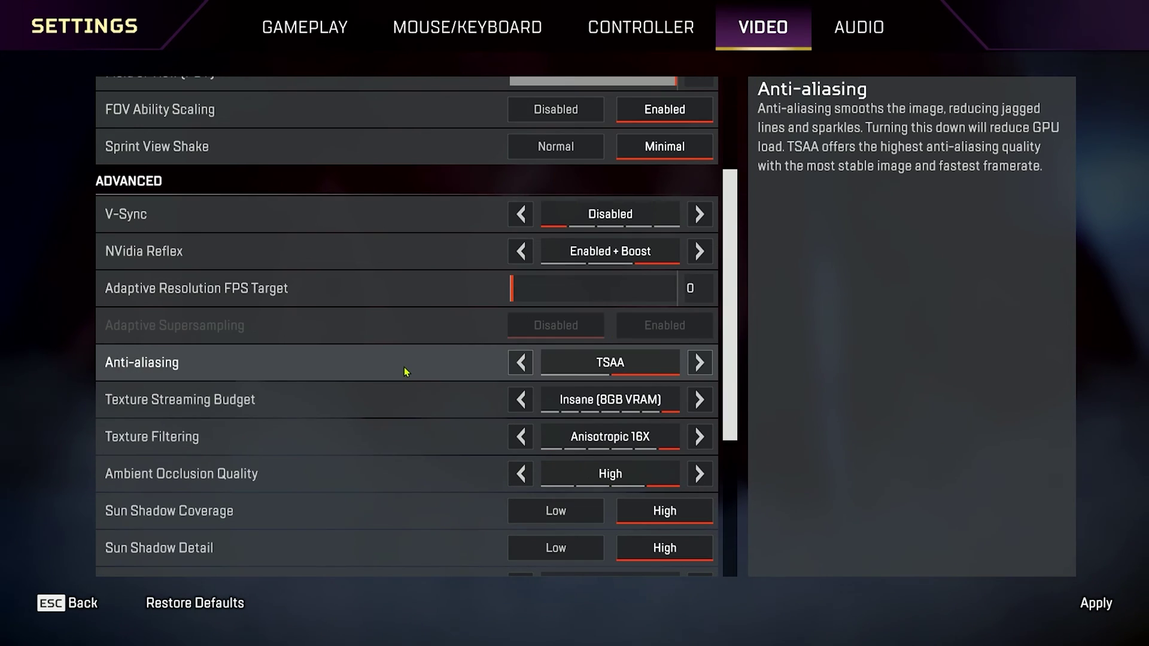
scroll(404, 367, down, 5)
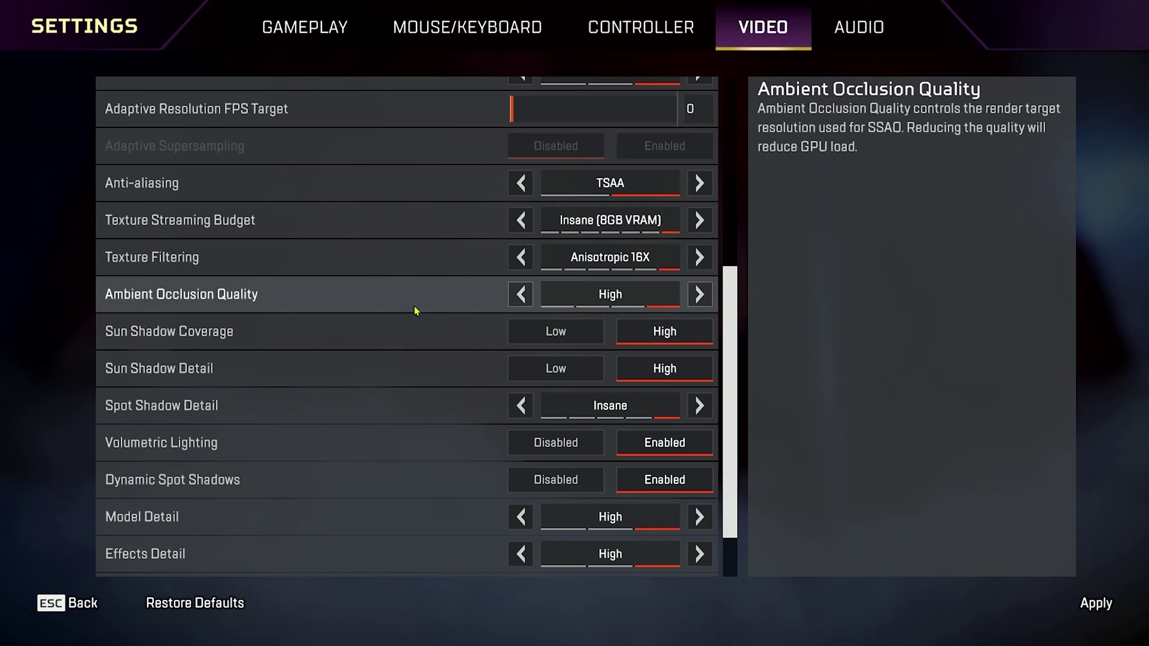
scroll(411, 378, down, 2)
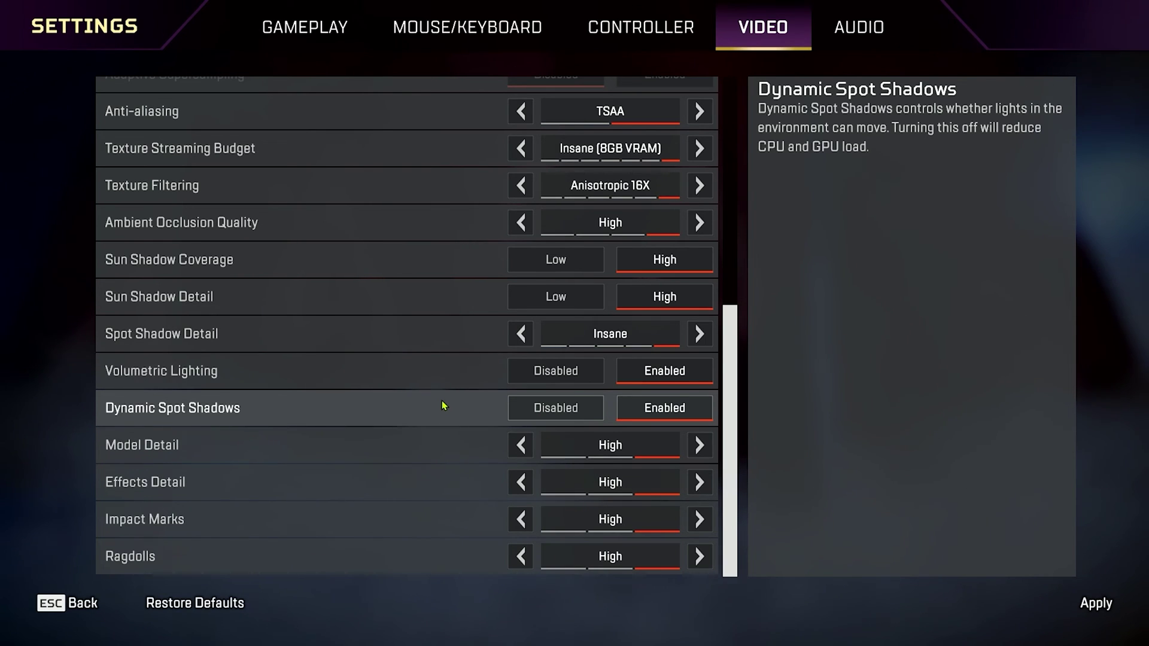
click(349, 34)
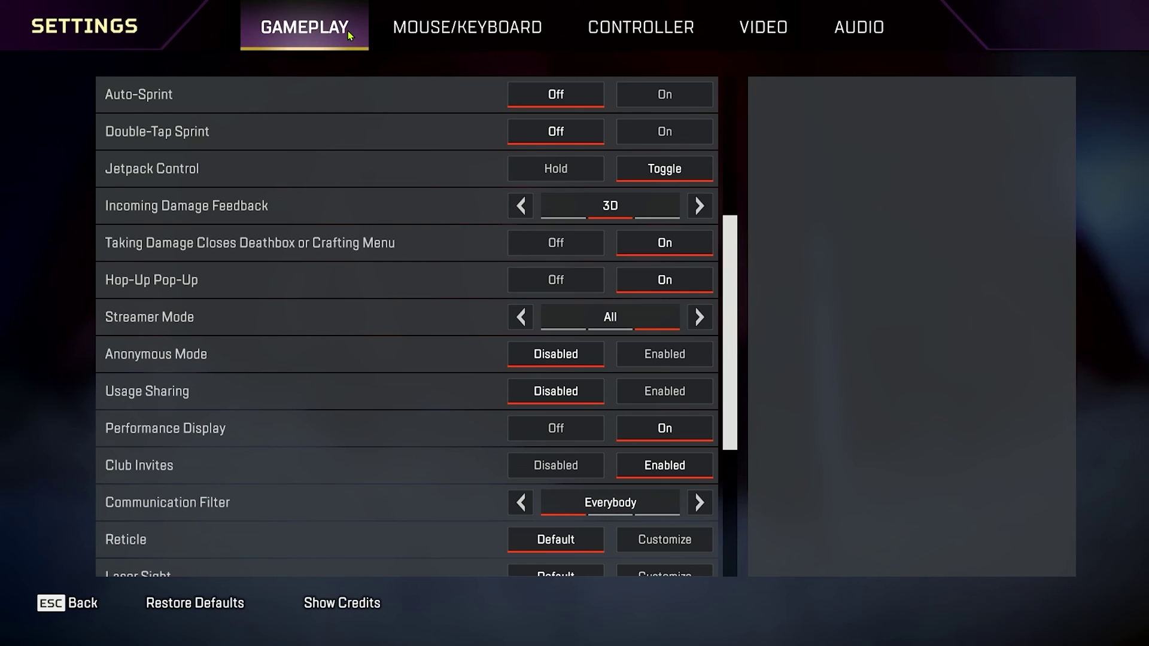